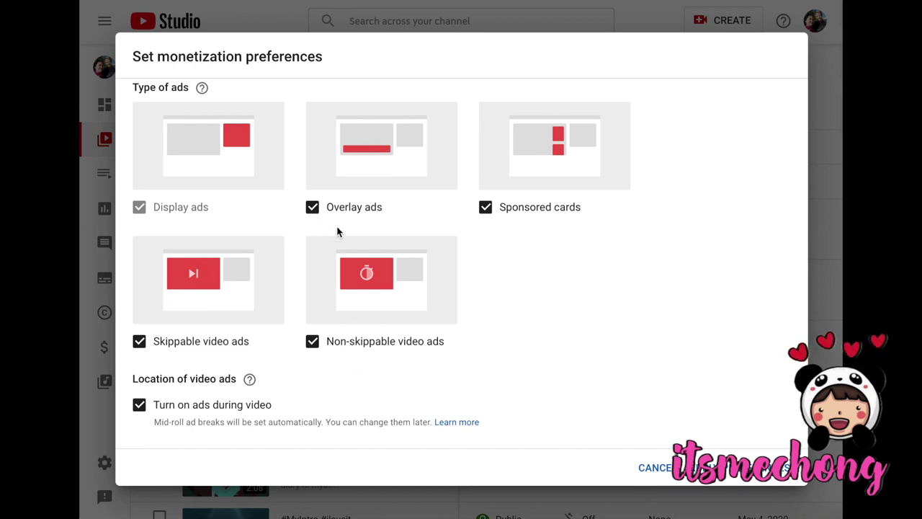
# Review the ad types and ad location settings, and apply the monetization preferences to all channel videos
pyautogui.scroll(2, 232, 232)
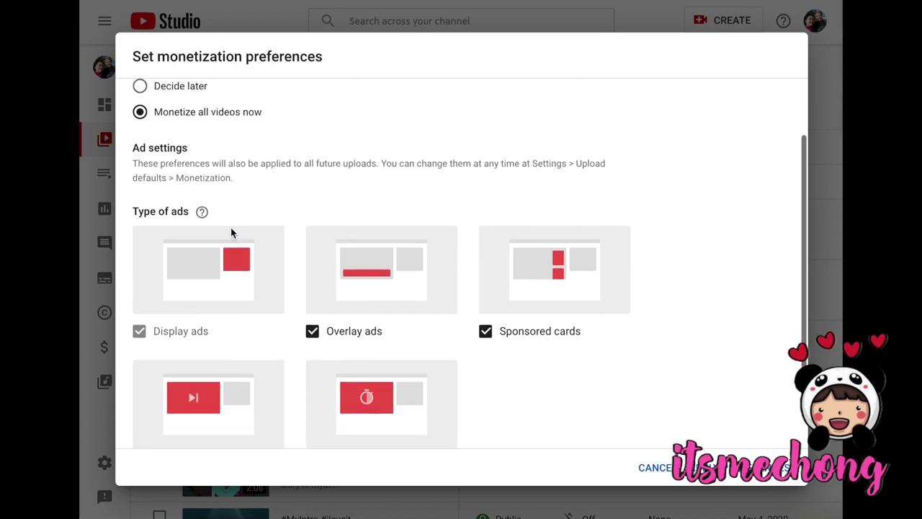
pyautogui.scroll(-2, 249, 280)
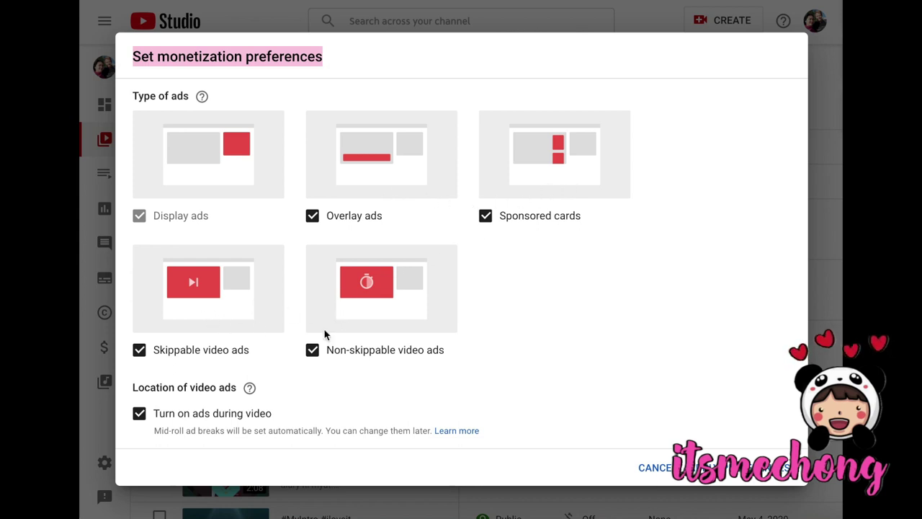
pyautogui.scroll(-1, 360, 311)
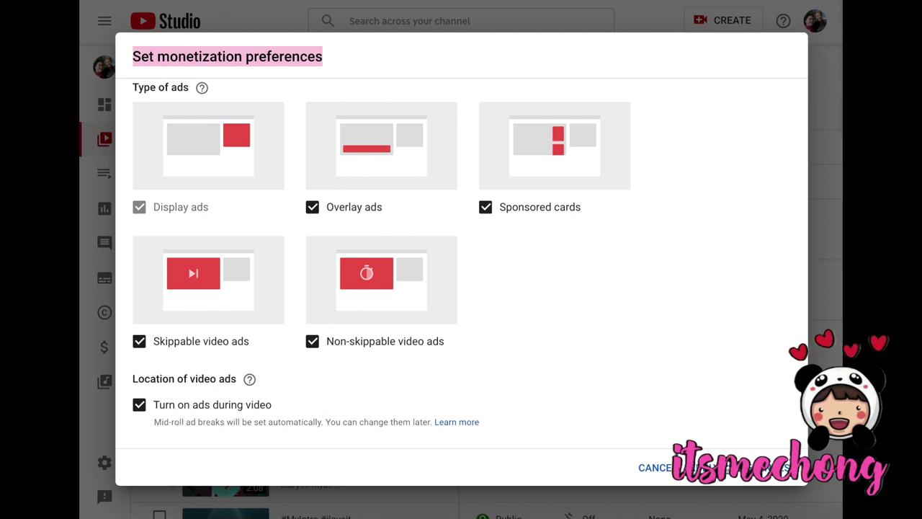
pyautogui.click(756, 467)
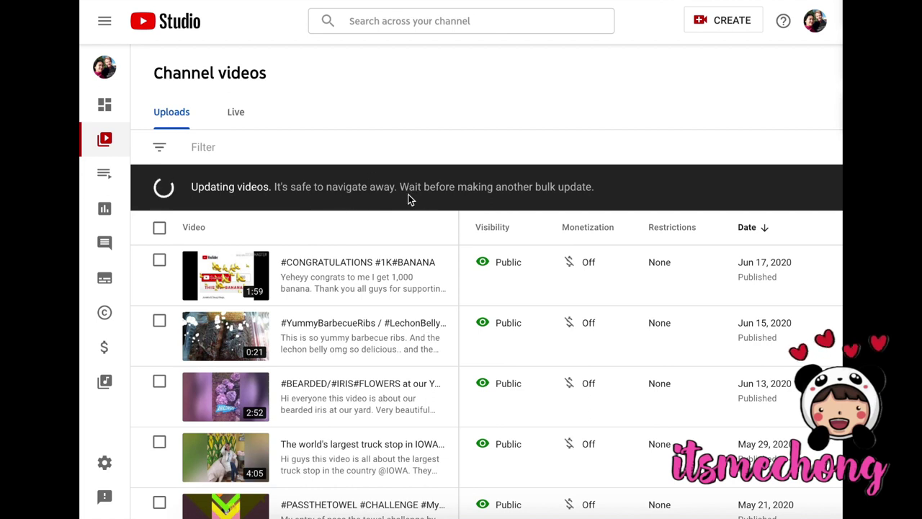
pyautogui.hscroll(1, 427, 245)
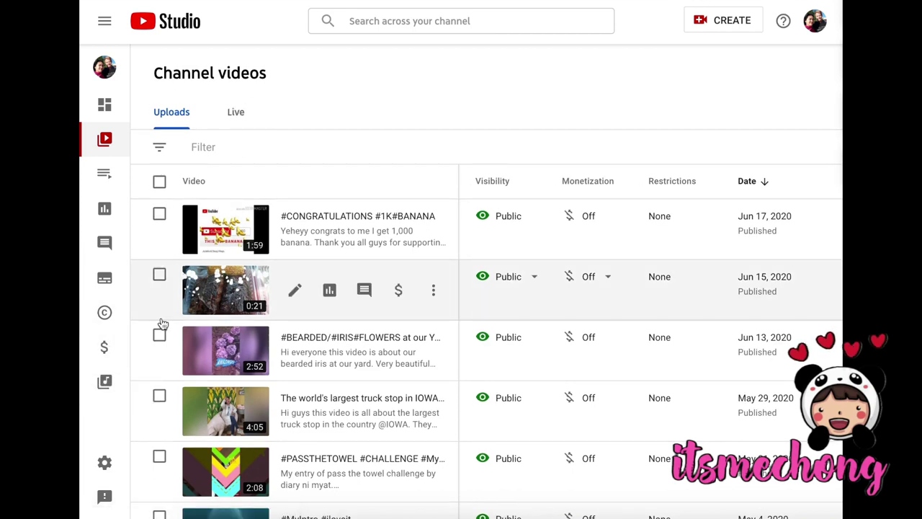
# Review the video advertising account page from the channel monetization overview, and check the monetization status of the uploaded videos through its Video Manager link
pyautogui.click(108, 349)
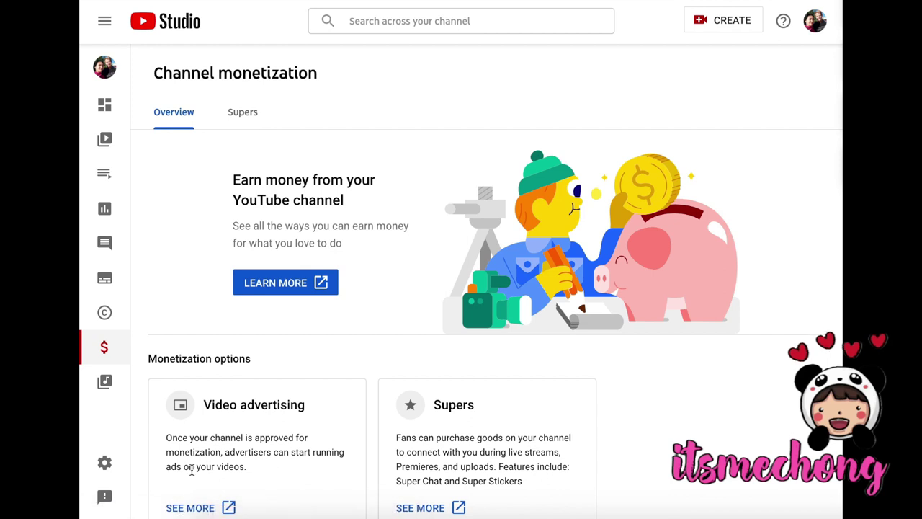
pyautogui.scroll(-1, 200, 425)
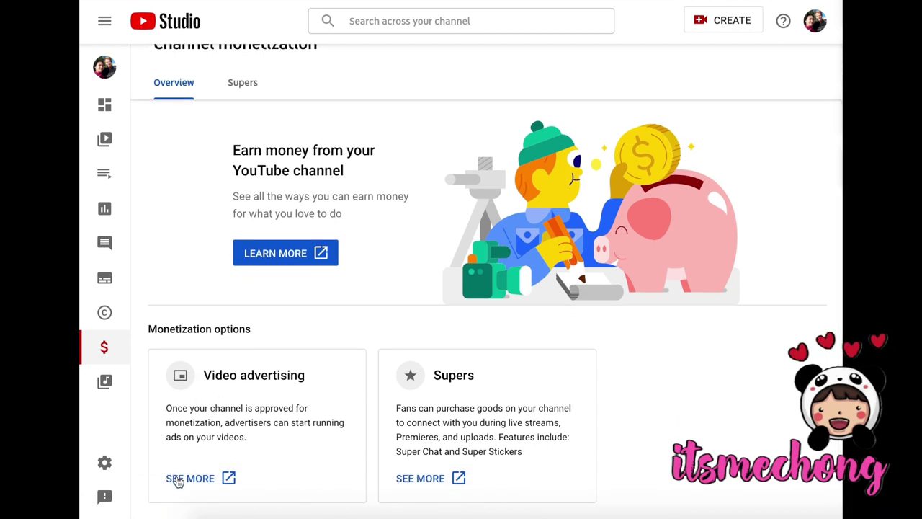
pyautogui.click(178, 479)
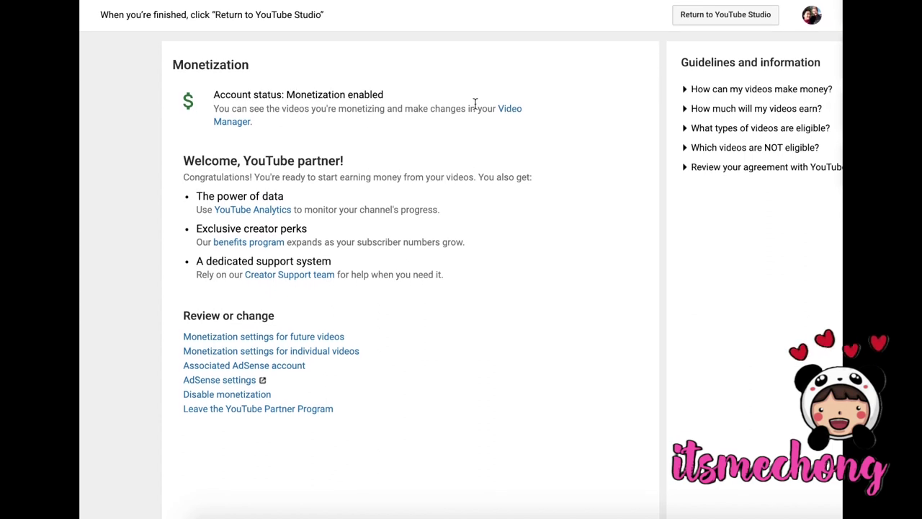
pyautogui.click(515, 113)
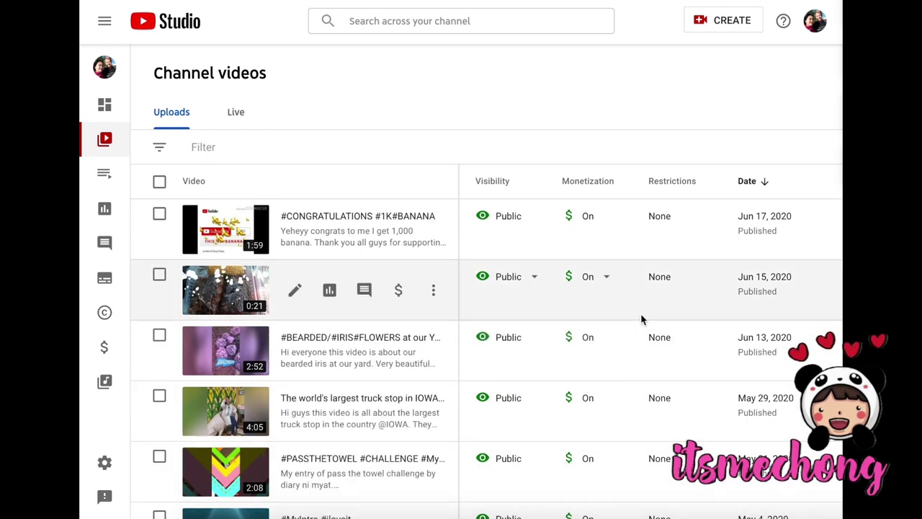
pyautogui.scroll(-1, 635, 342)
pyautogui.scroll(-10, 635, 341)
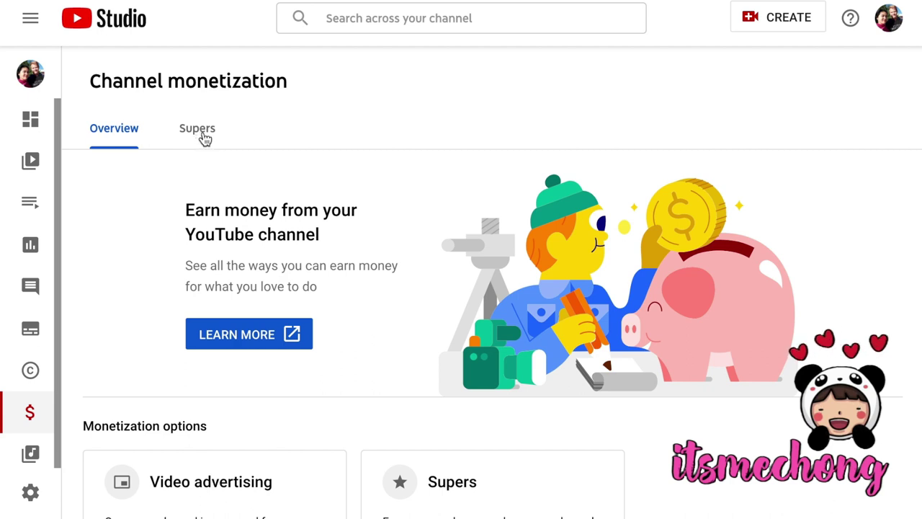
# View the Supers section of channel monetization and start the setup of Super Chat and Super Stickers
pyautogui.click(197, 129)
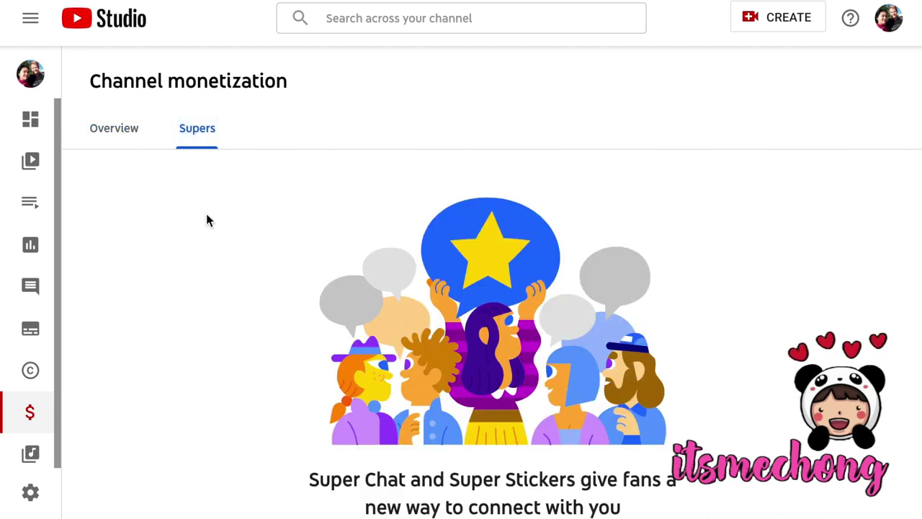
pyautogui.scroll(-3, 215, 263)
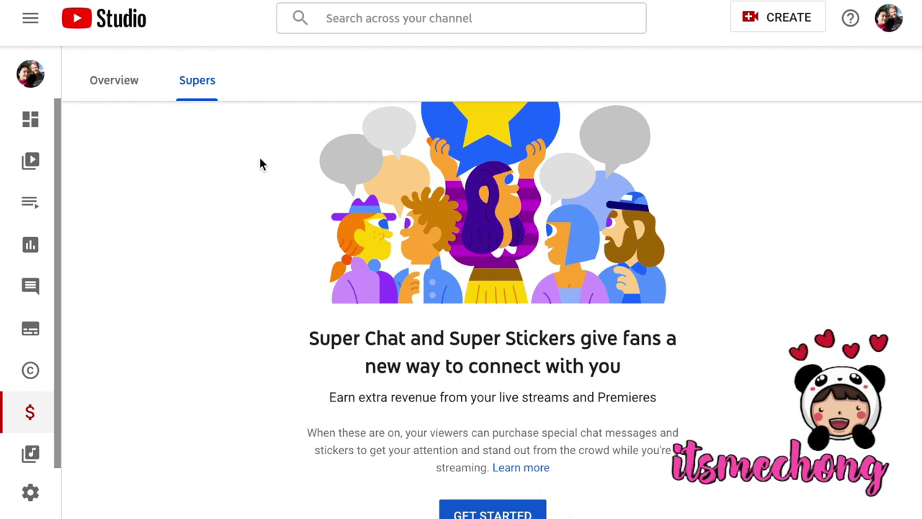
pyautogui.scroll(2, 260, 164)
pyautogui.scroll(-2, 259, 158)
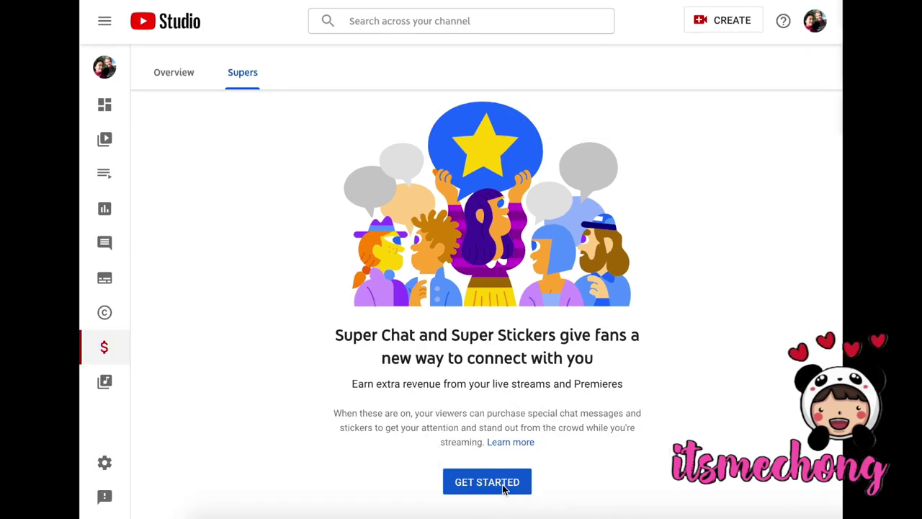
pyautogui.click(497, 512)
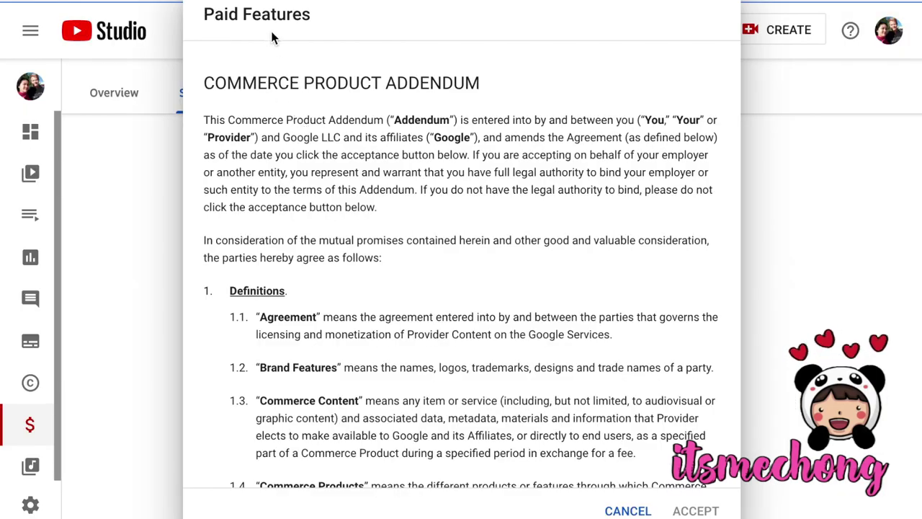
# Read through the Commerce Product Addendum for paid features, including the required signatory fields and the agreement checkbox at its end
pyautogui.scroll(-10, 478, 323)
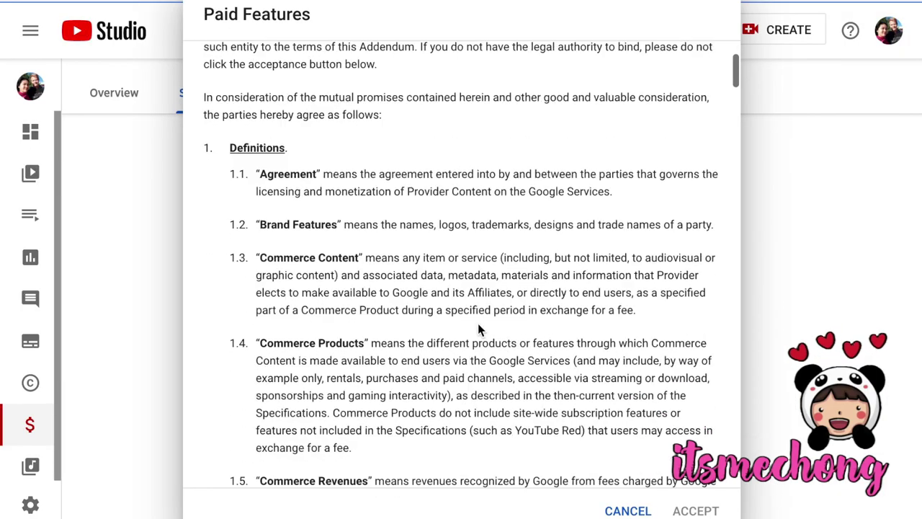
pyautogui.scroll(-8, 477, 323)
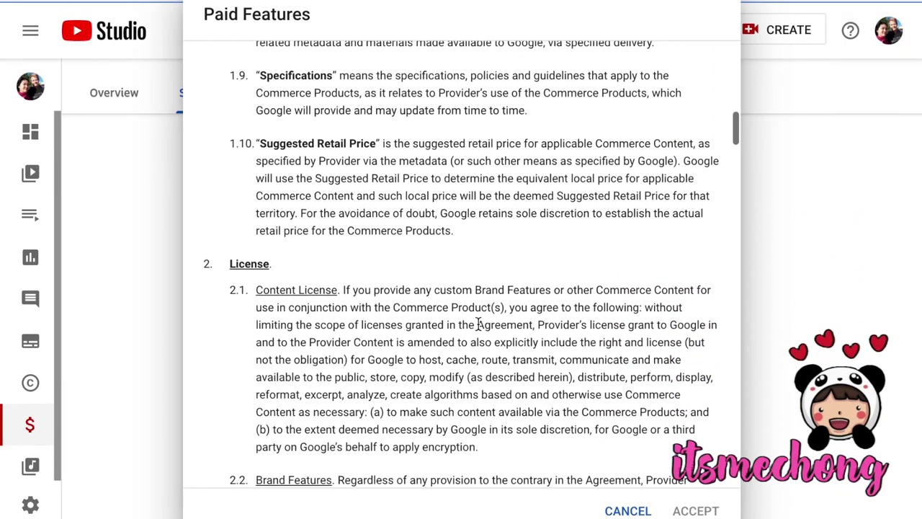
pyautogui.moveTo(205, 14); pyautogui.dragTo(322, 24)
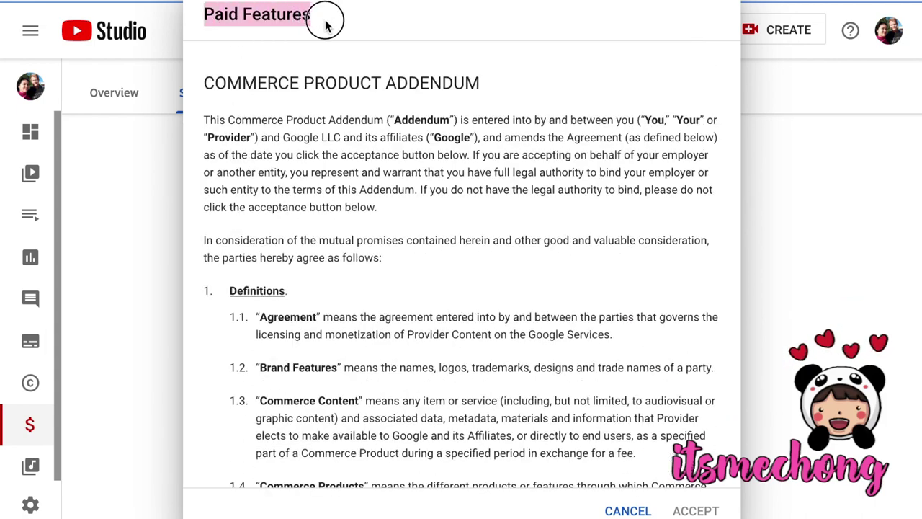
pyautogui.moveTo(204, 79); pyautogui.dragTo(483, 86)
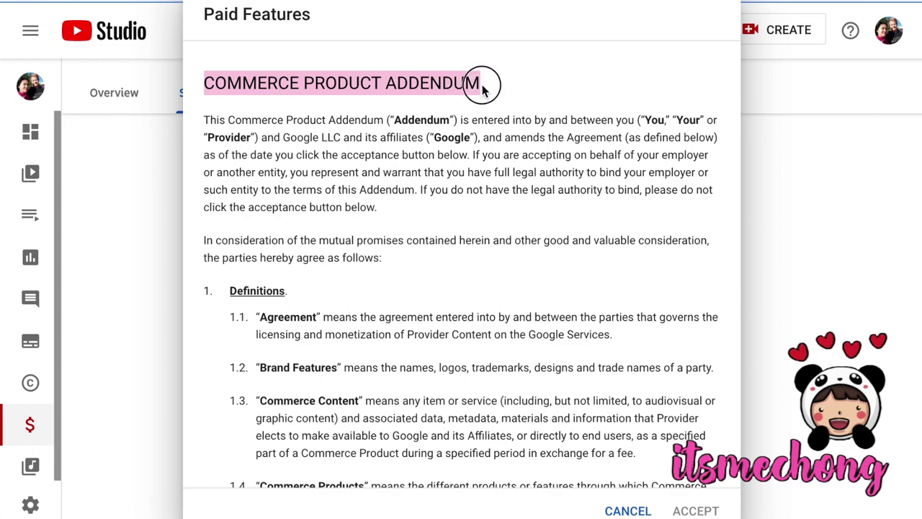
pyautogui.scroll(-2, 479, 269)
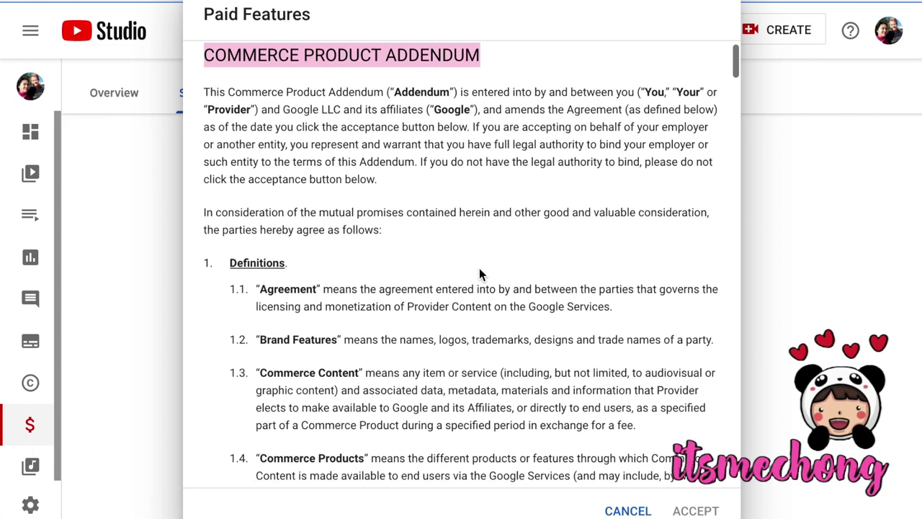
pyautogui.scroll(-5, 479, 268)
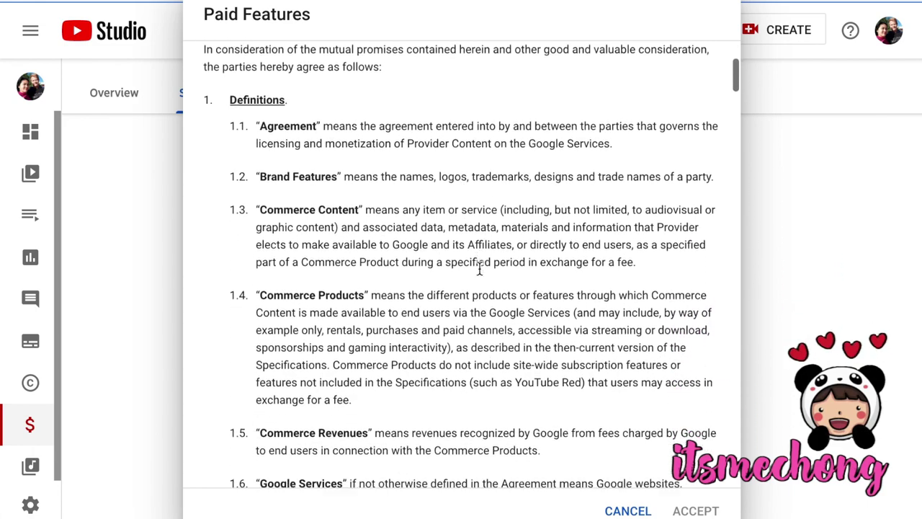
pyautogui.scroll(-1, 478, 268)
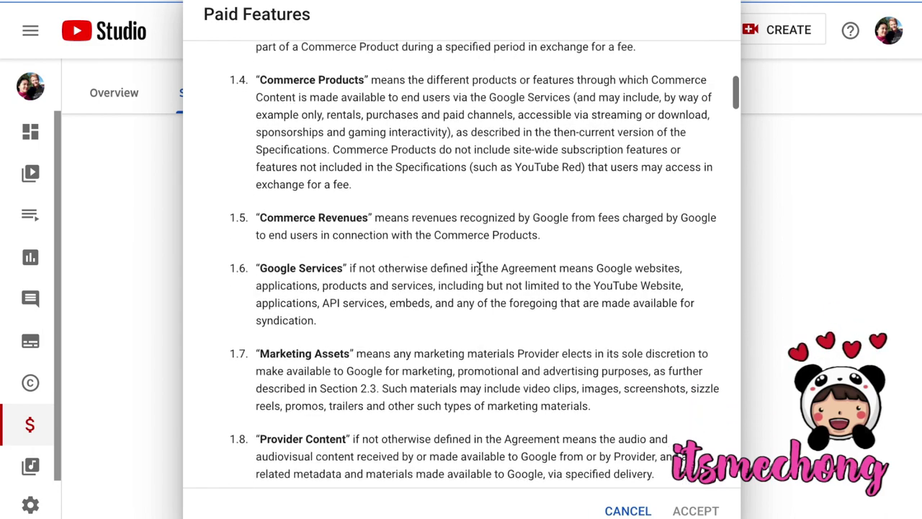
pyautogui.scroll(-8, 371, 367)
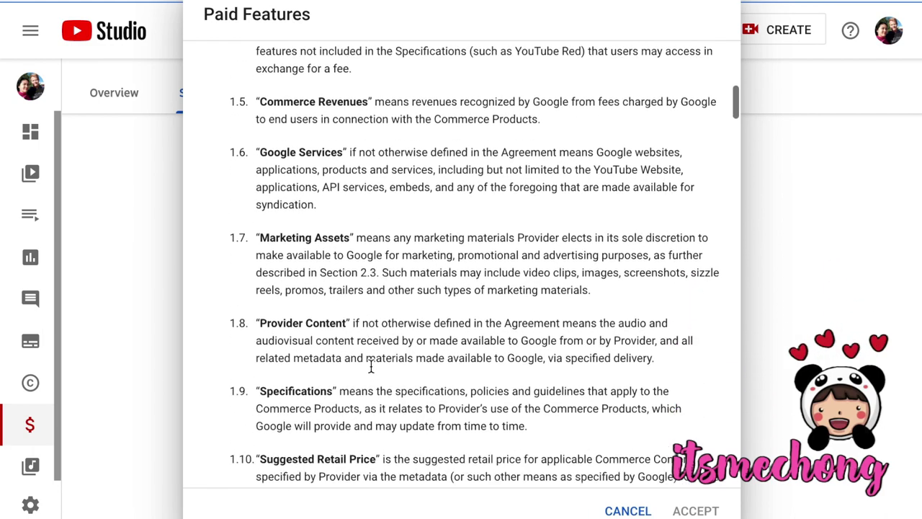
pyautogui.scroll(-15, 370, 365)
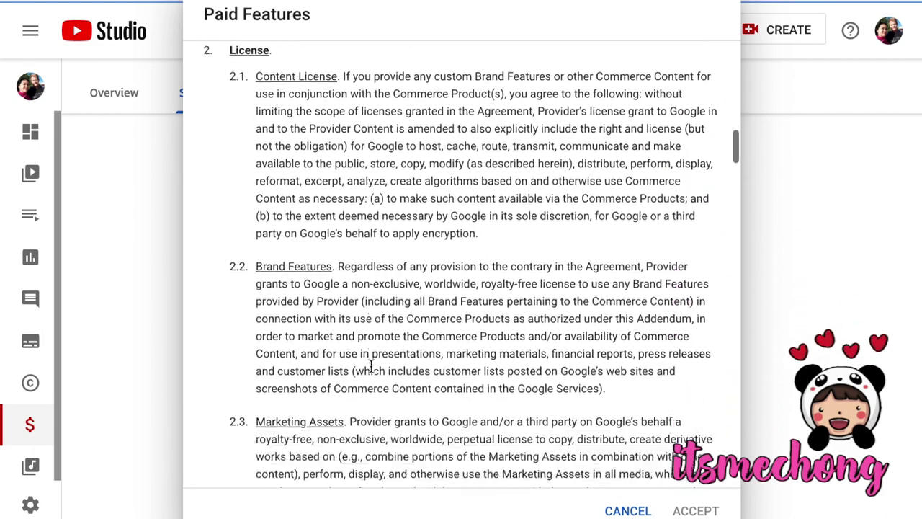
pyautogui.scroll(-9, 371, 368)
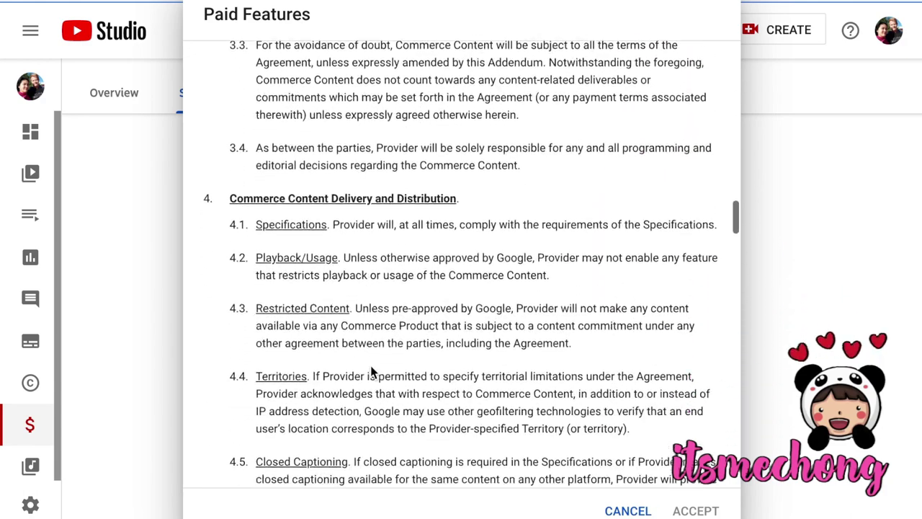
pyautogui.scroll(-9, 370, 365)
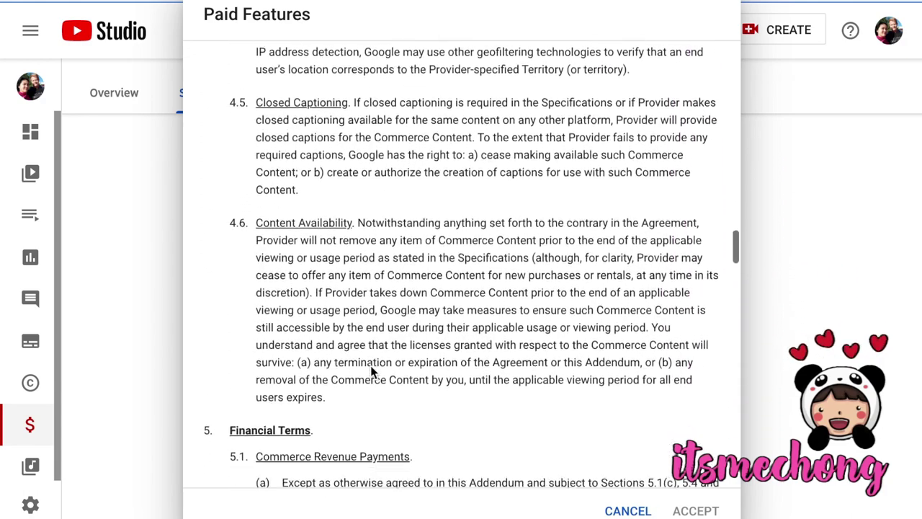
pyautogui.scroll(-5, 370, 366)
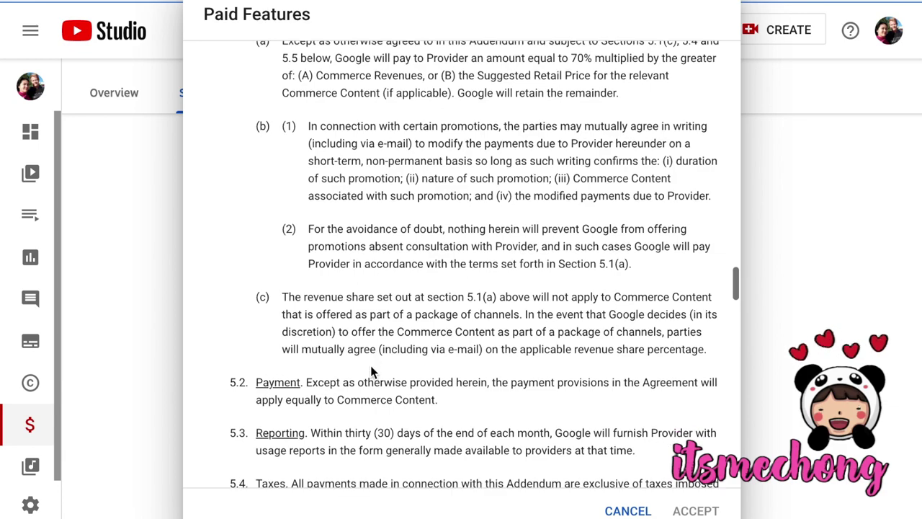
pyautogui.scroll(-2, 371, 366)
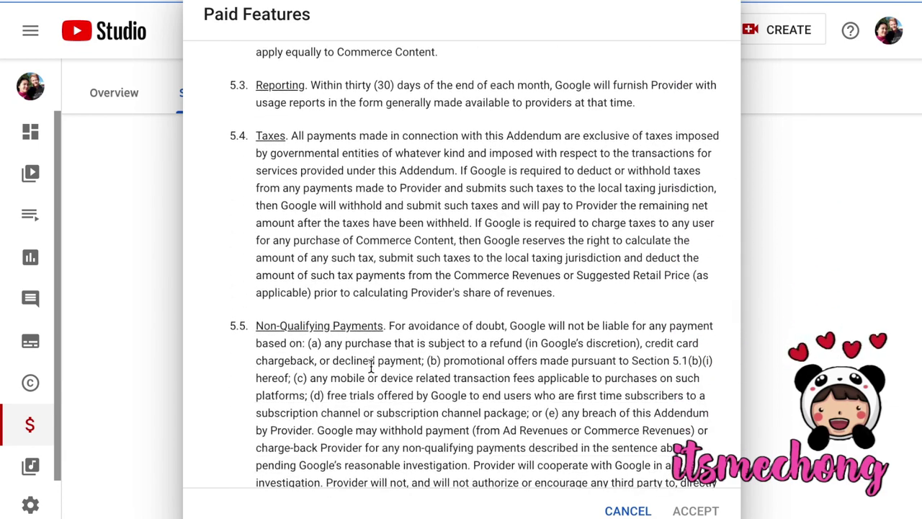
pyautogui.scroll(-10, 370, 365)
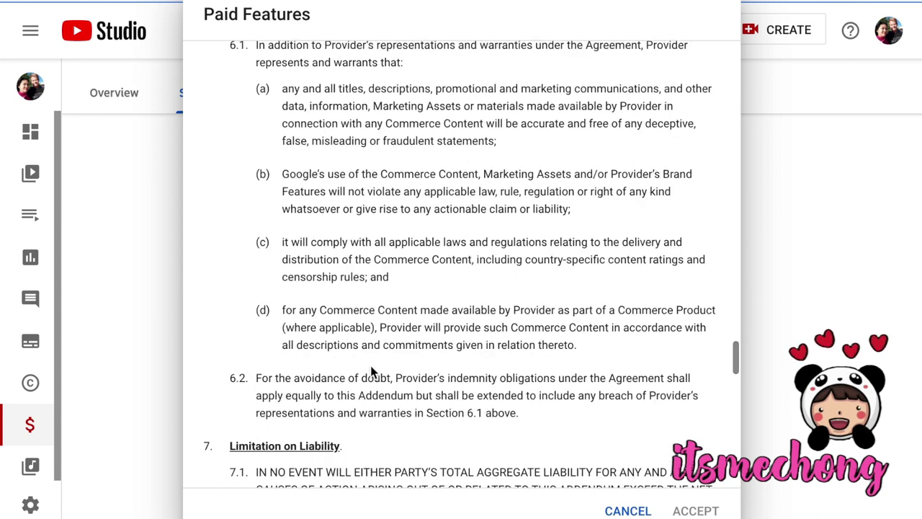
pyautogui.scroll(1, 370, 365)
pyautogui.scroll(-2, 370, 365)
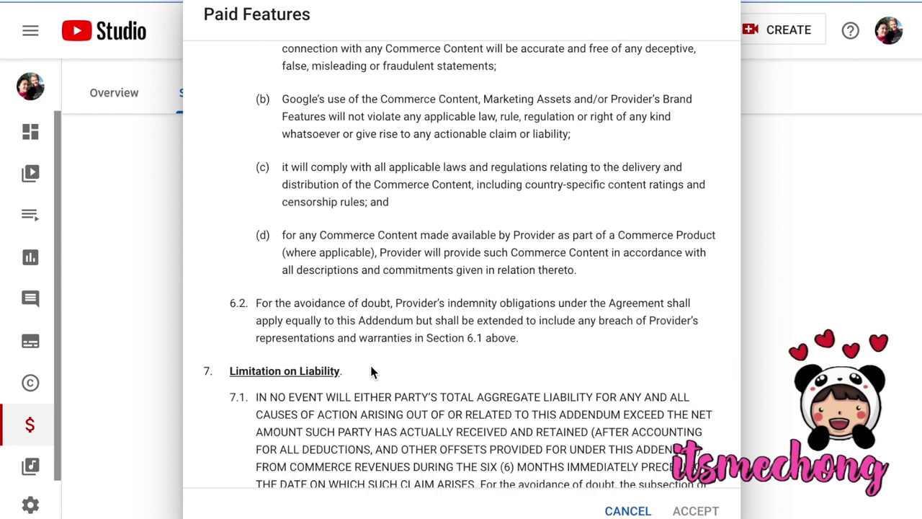
pyautogui.scroll(-5, 370, 365)
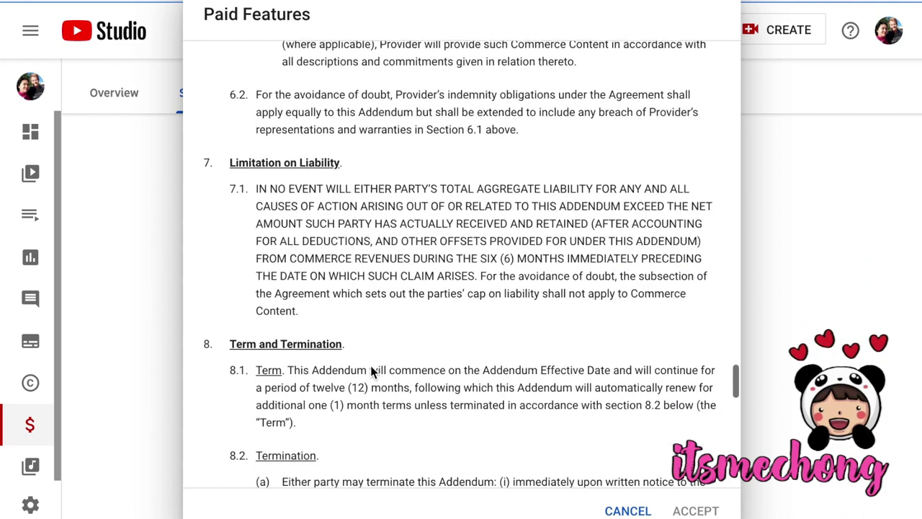
pyautogui.scroll(-10, 407, 399)
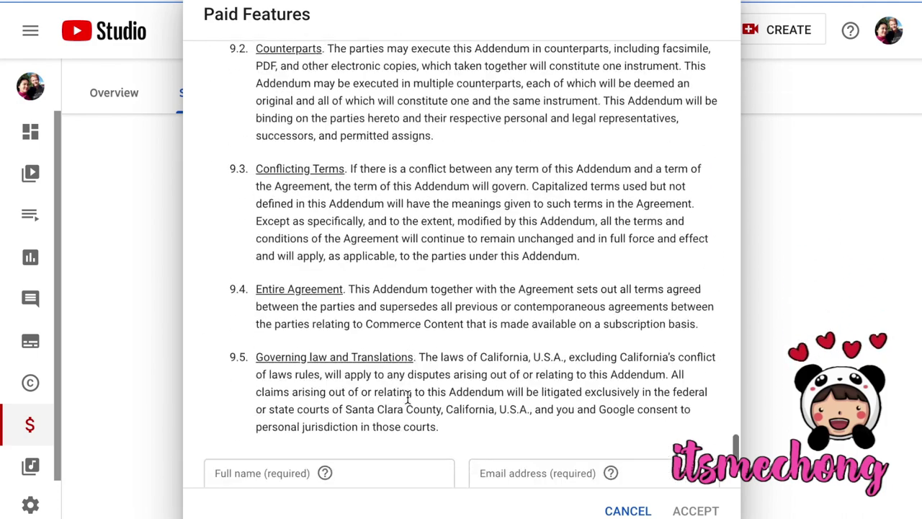
pyautogui.scroll(1, 407, 398)
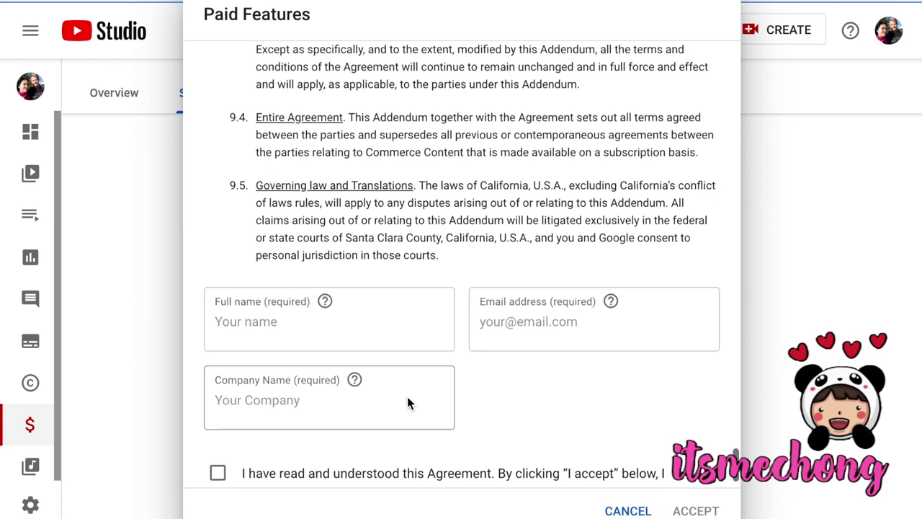
pyautogui.scroll(-1, 407, 381)
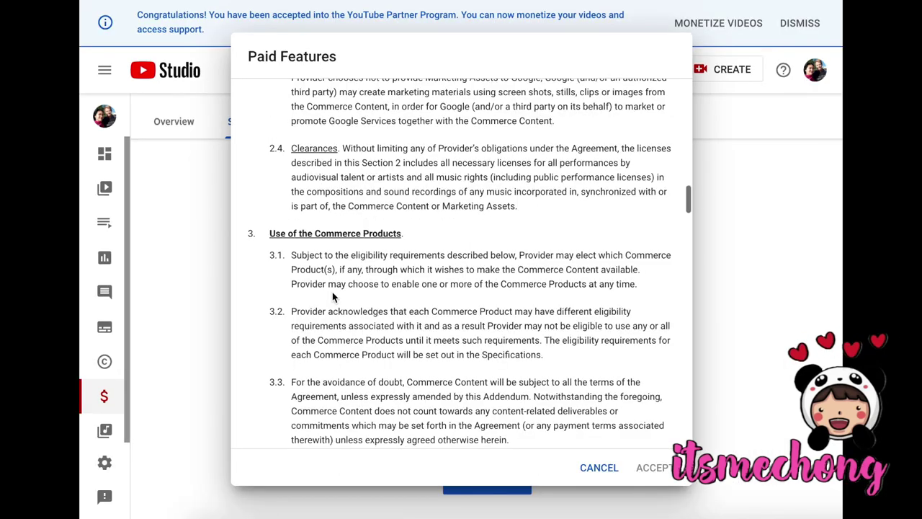
pyautogui.scroll(-8, 306, 299)
pyautogui.scroll(-8, 332, 292)
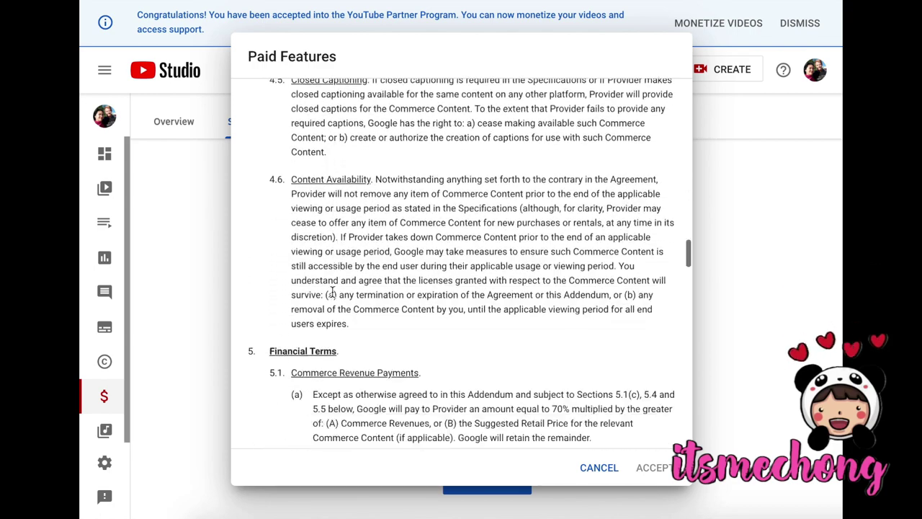
pyautogui.scroll(-8, 332, 295)
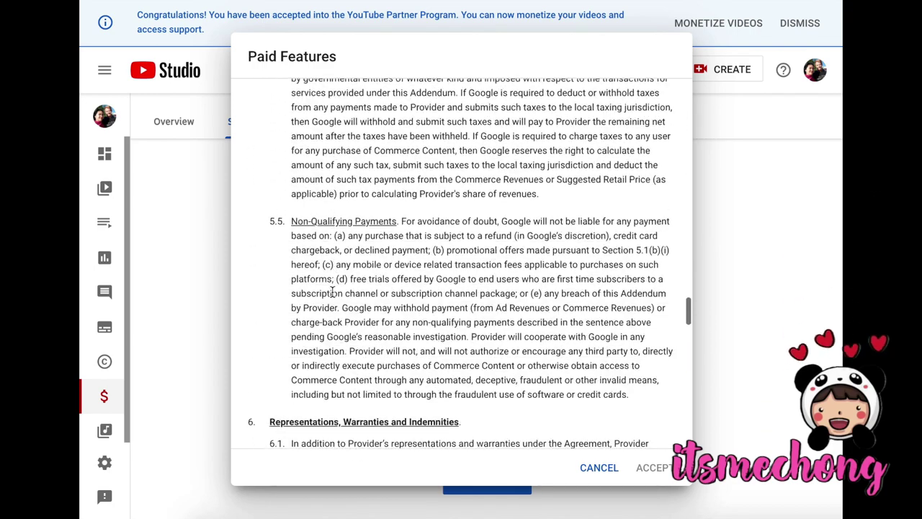
# Fill in the signatory's full name and email address at the end of the addendum, and enter the channel's name as the company name
pyautogui.scroll(-8, 332, 295)
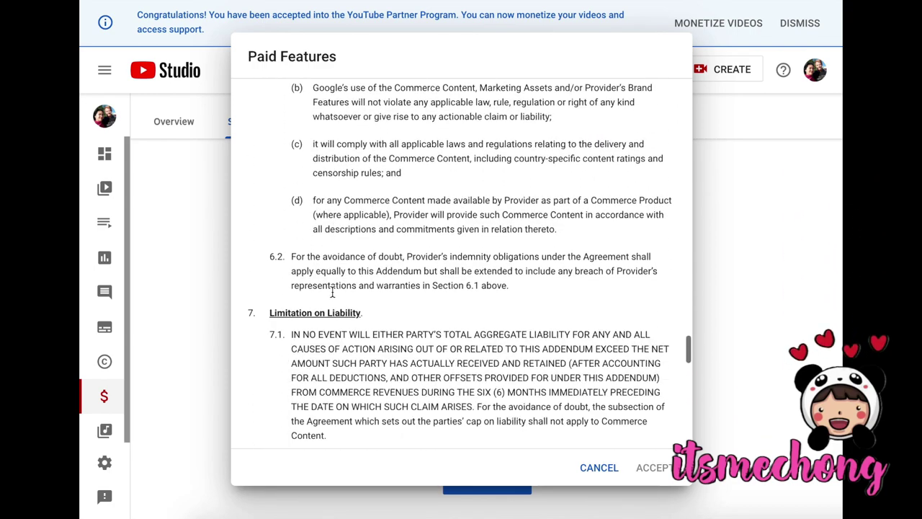
pyautogui.scroll(-8, 332, 292)
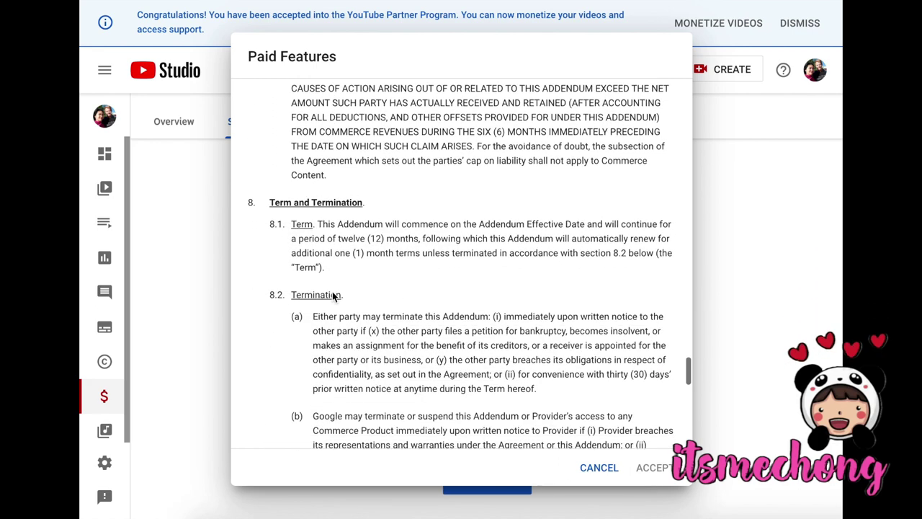
pyautogui.scroll(-8, 332, 295)
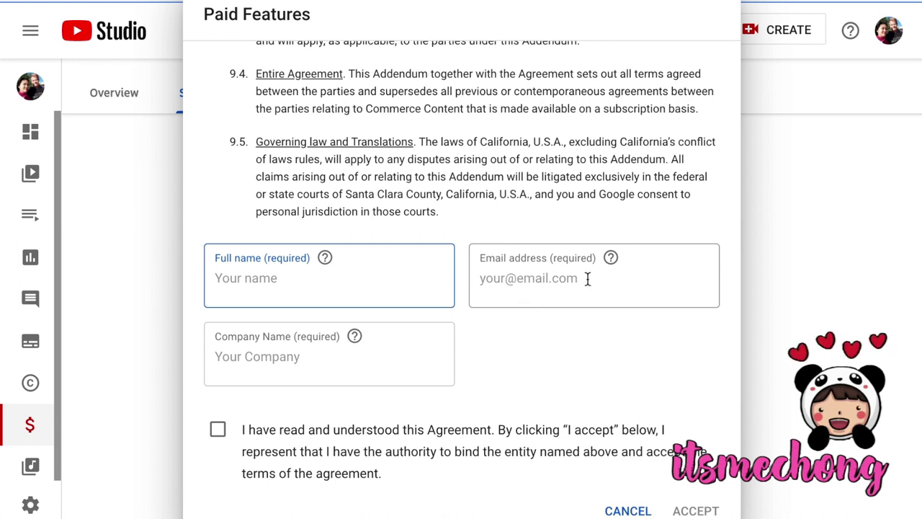
pyautogui.click(513, 282)
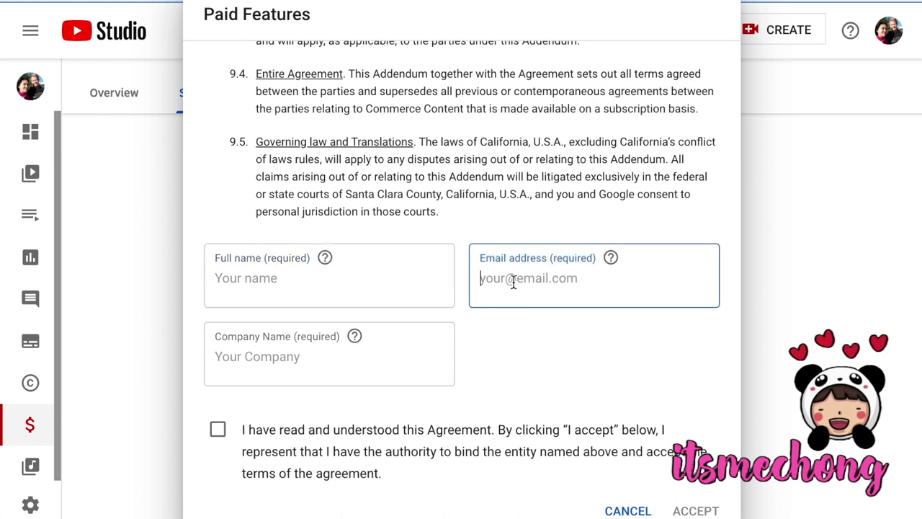
pyautogui.click(242, 362)
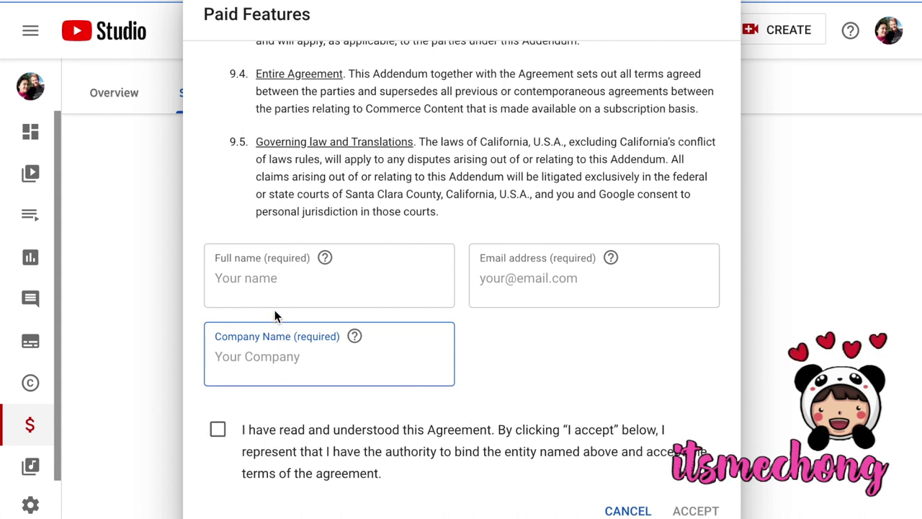
pyautogui.click(260, 280)
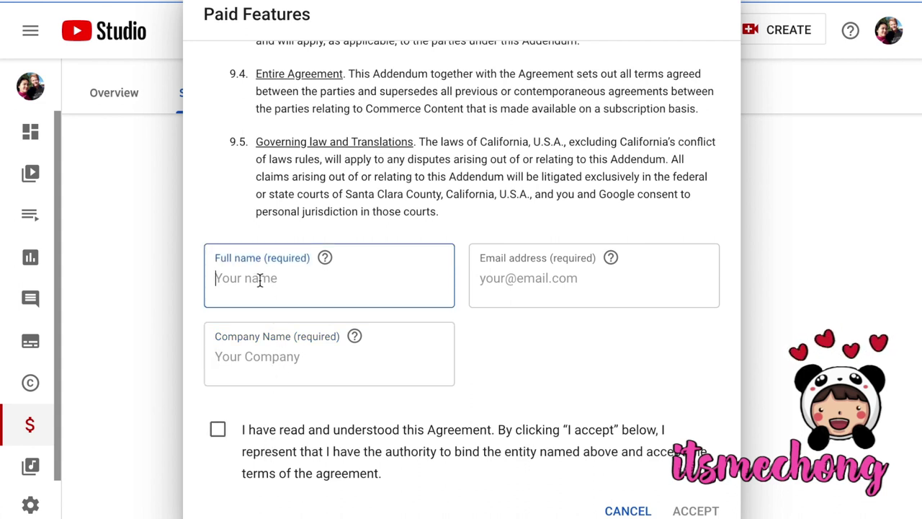
pyautogui.write('Juniela & Doug Vlogs')
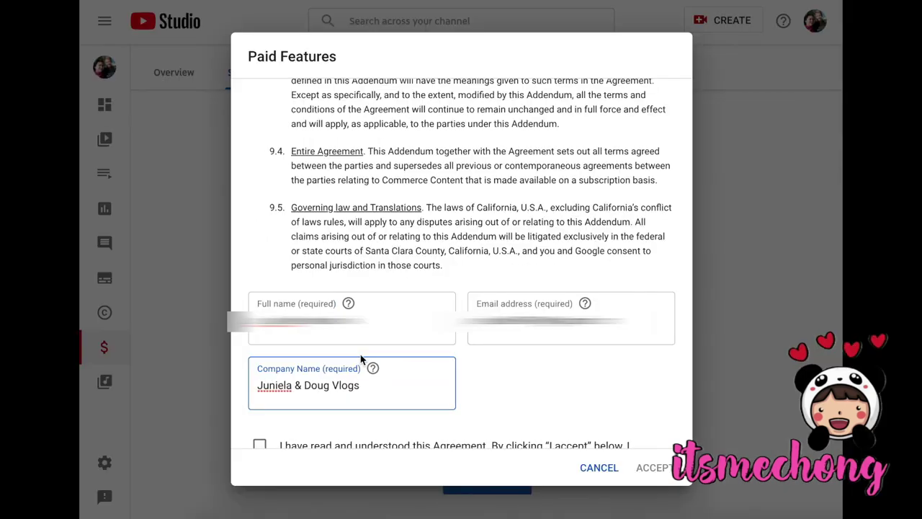
# Confirm that the agreement has been read and understood, and accept the Commerce Product Addendum for paid features
pyautogui.click(259, 445)
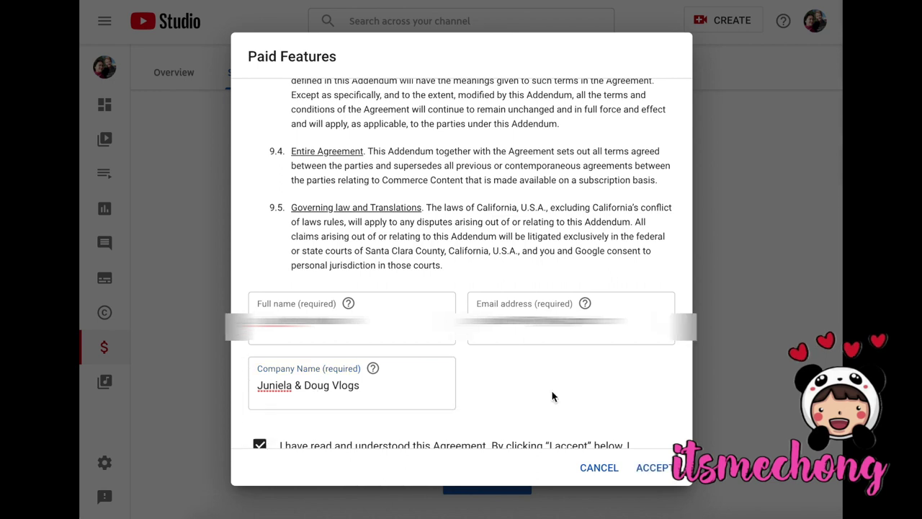
pyautogui.scroll(-1, 549, 394)
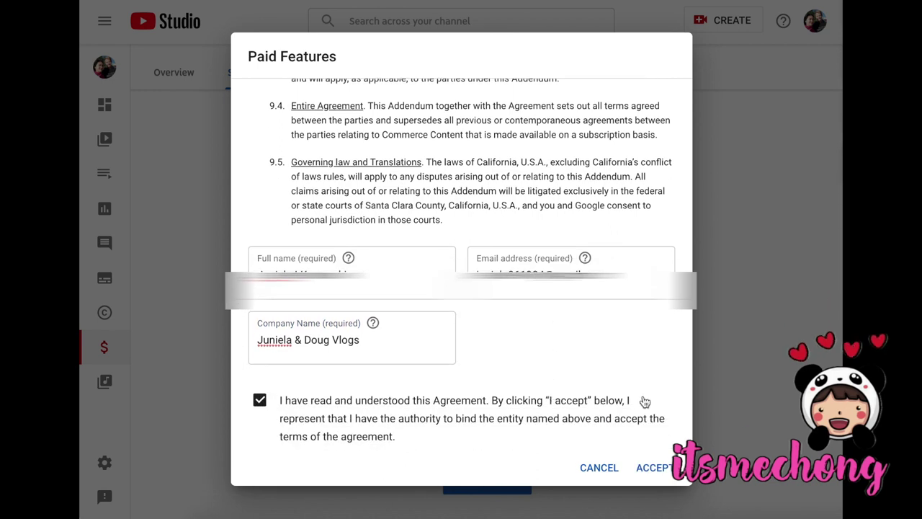
pyautogui.click(661, 468)
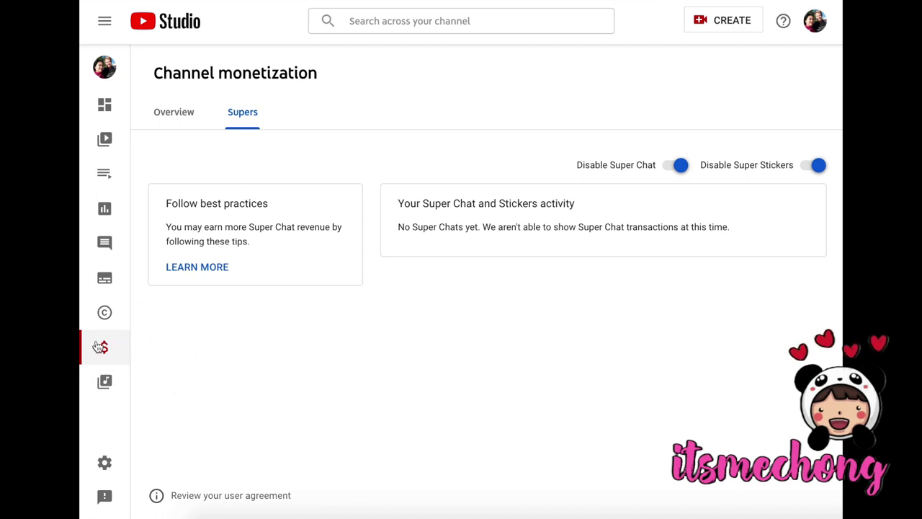
# Review the video advertising account status page from the channel monetization overview, and return to YouTube Studio
pyautogui.click(174, 114)
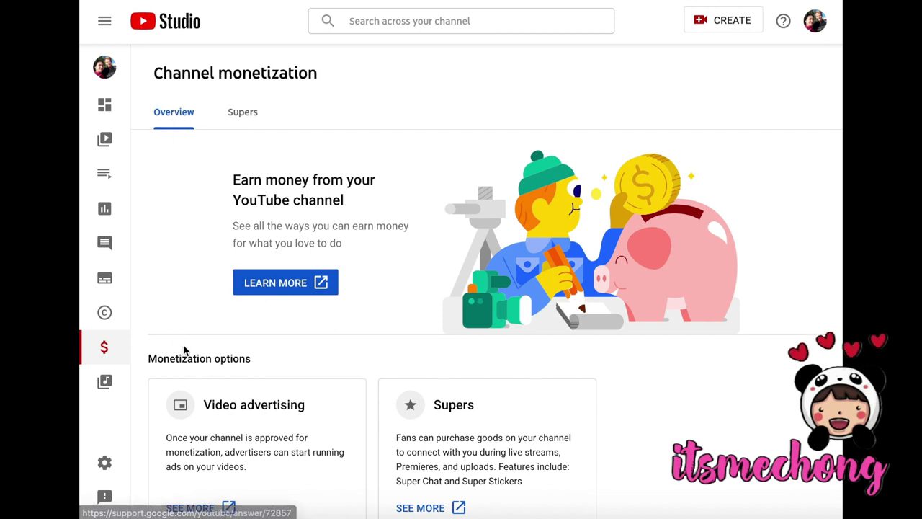
pyautogui.scroll(-1, 263, 461)
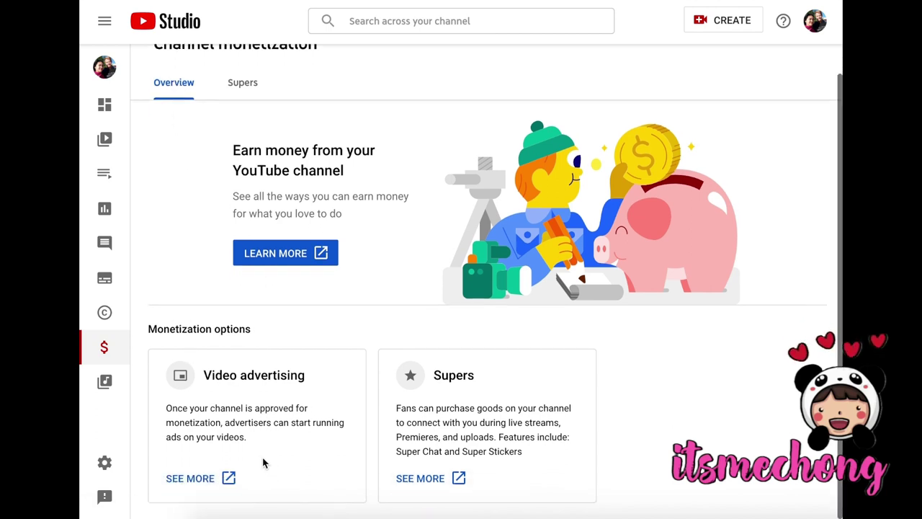
pyautogui.click(189, 478)
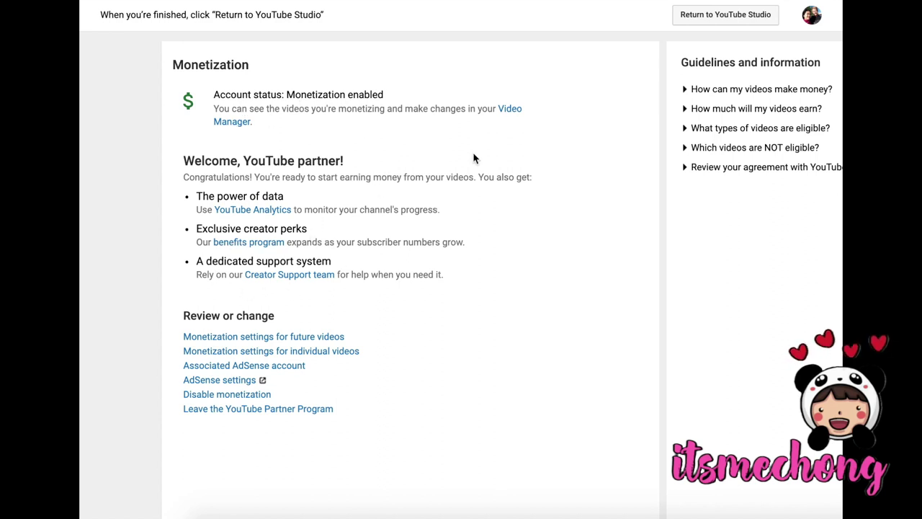
pyautogui.click(725, 15)
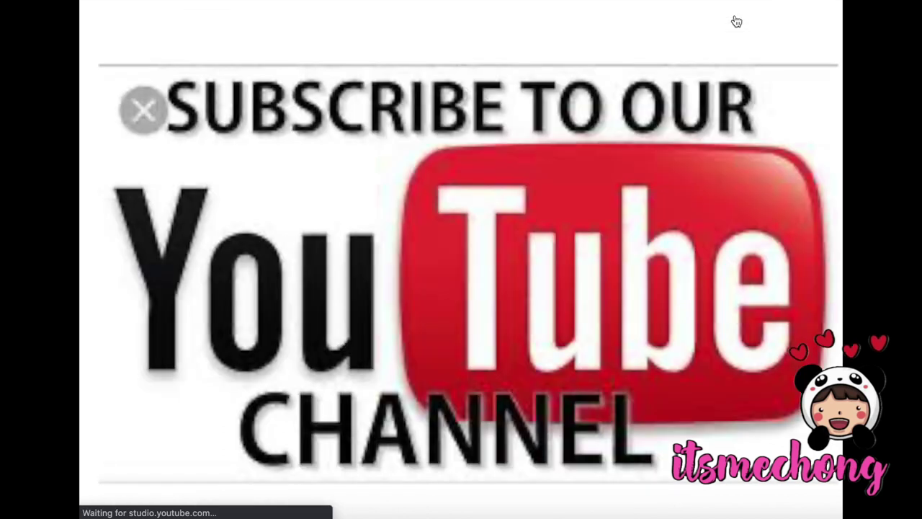